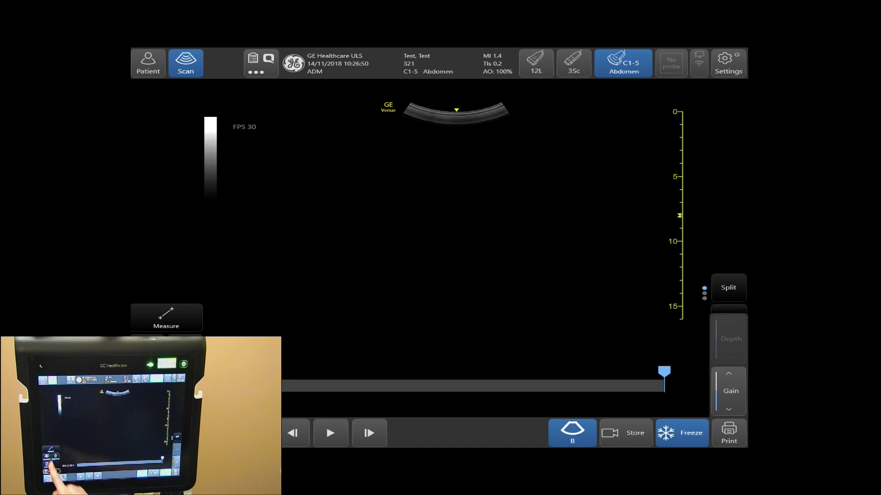
Take a trial 5.20 cm caliper distance on the abdominal image, then clear the calipers
{"action": "left_click", "coordinate": [166, 318]}
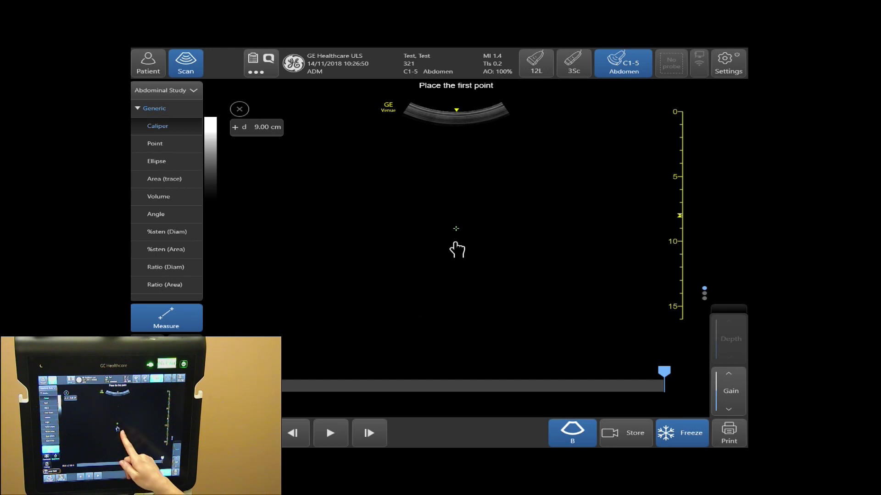
{"action": "left_click_drag", "start_coordinate": [457, 250], "coordinate": [398, 235]}
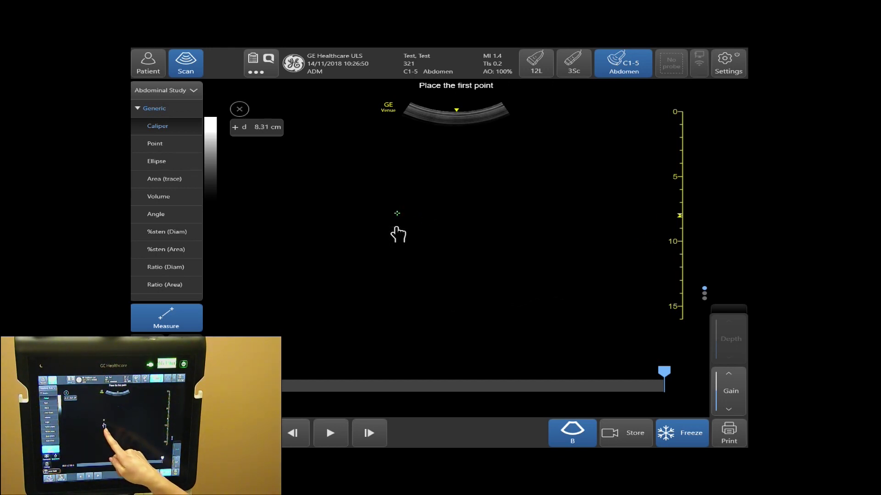
{"action": "left_click", "coordinate": [398, 235]}
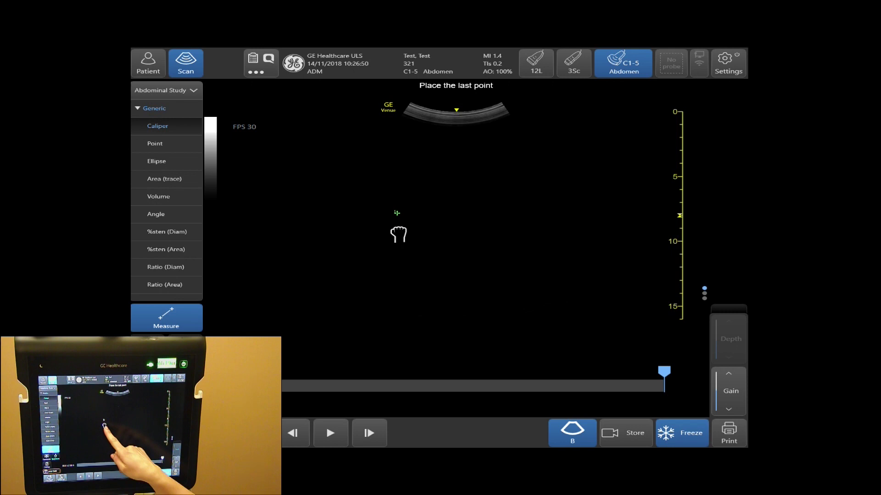
{"action": "left_click_drag", "start_coordinate": [398, 235], "coordinate": [481, 230]}
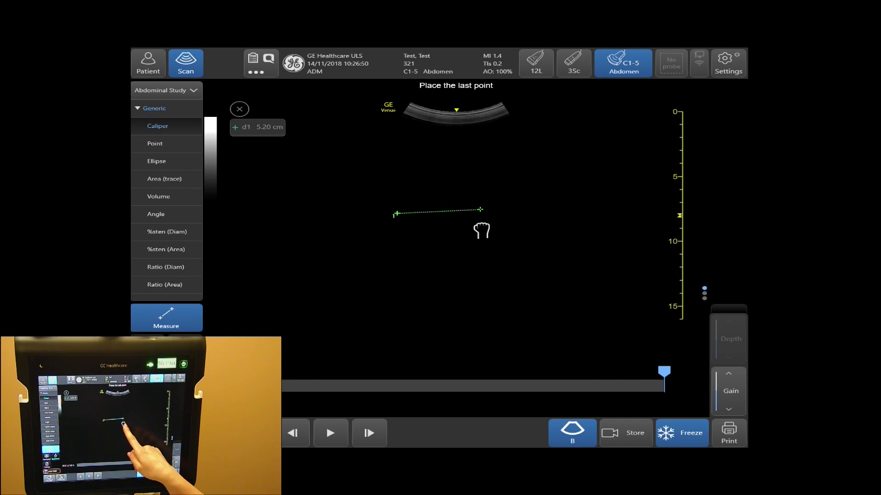
{"action": "left_click_drag", "start_coordinate": [481, 231], "coordinate": [487, 235]}
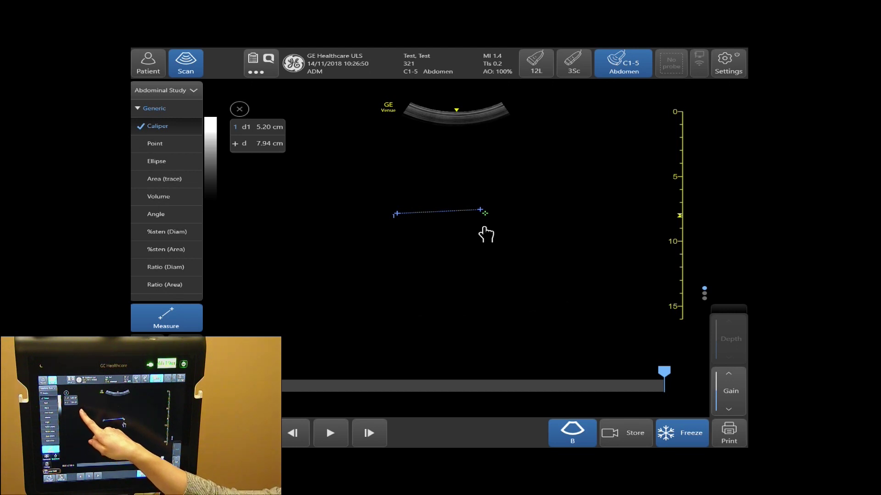
{"action": "left_click", "coordinate": [483, 236]}
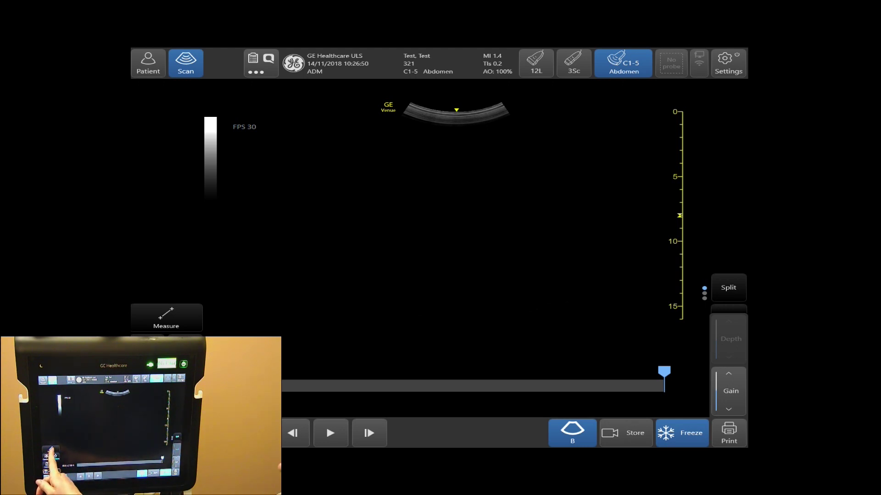
Measure Liver Long from just below the probe surface down-left, giving 10.907 cm
{"action": "left_click", "coordinate": [166, 317]}
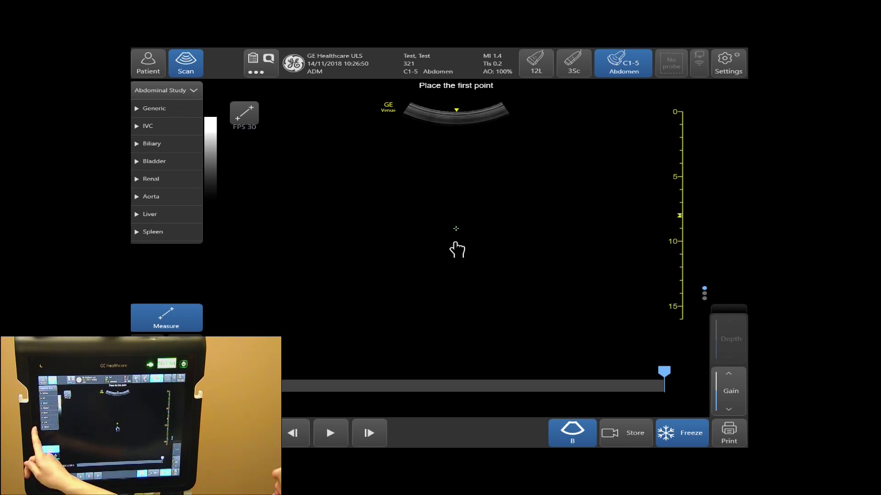
{"action": "left_click", "coordinate": [150, 214]}
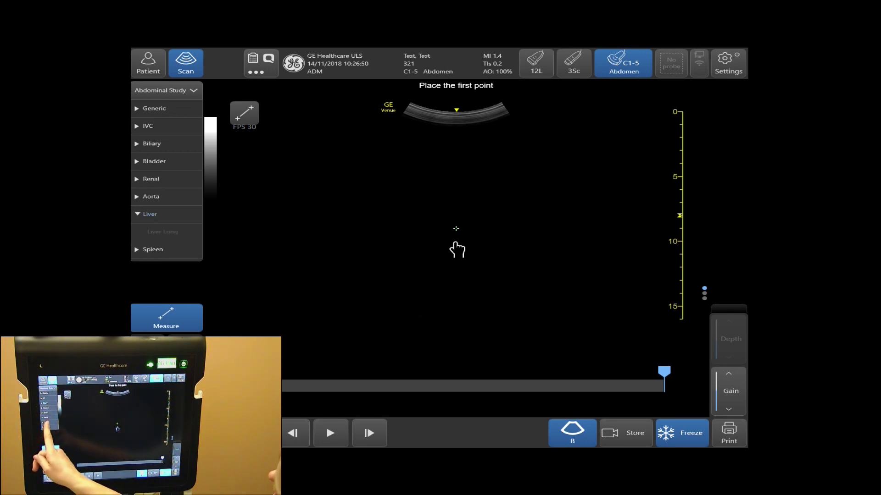
{"action": "left_click", "coordinate": [163, 232]}
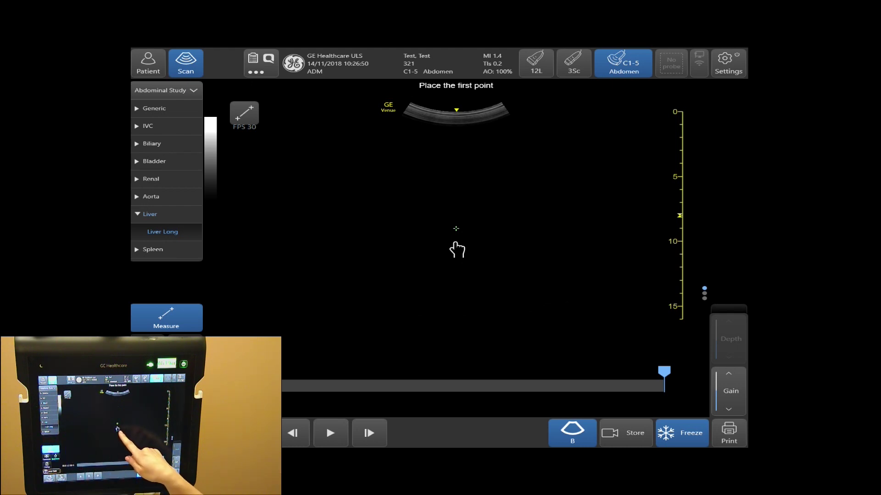
{"action": "left_click_drag", "start_coordinate": [457, 250], "coordinate": [443, 159]}
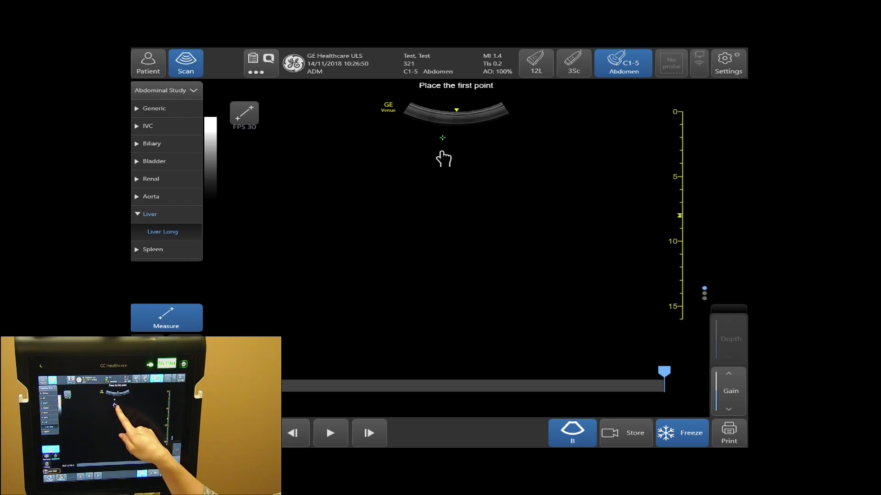
{"action": "left_click", "coordinate": [443, 159]}
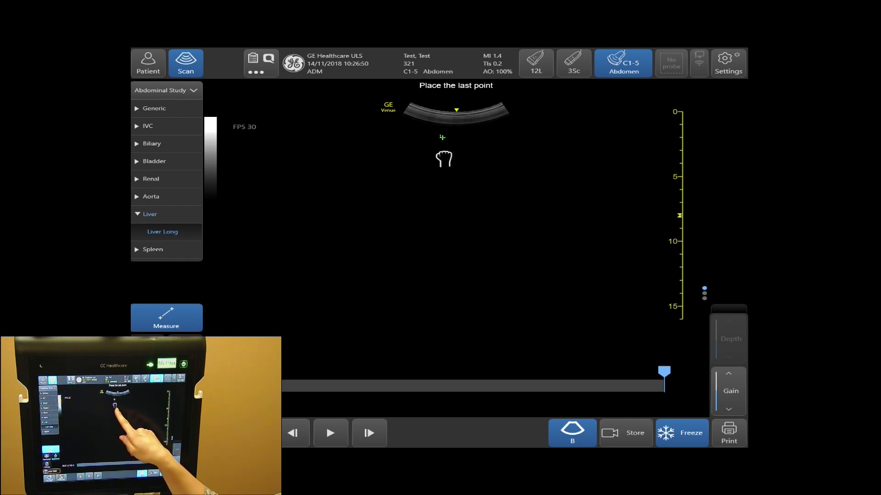
{"action": "left_click_drag", "start_coordinate": [443, 159], "coordinate": [382, 291]}
{"action": "left_click", "coordinate": [387, 295]}
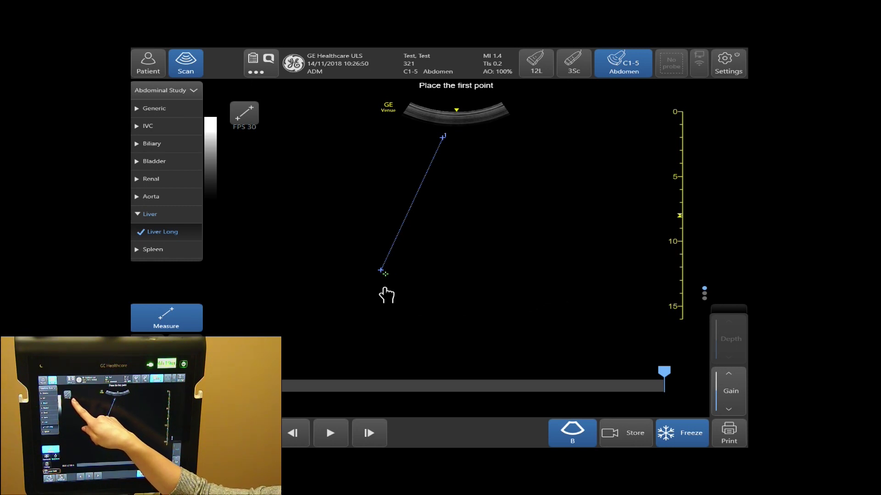
{"action": "left_click", "coordinate": [244, 114]}
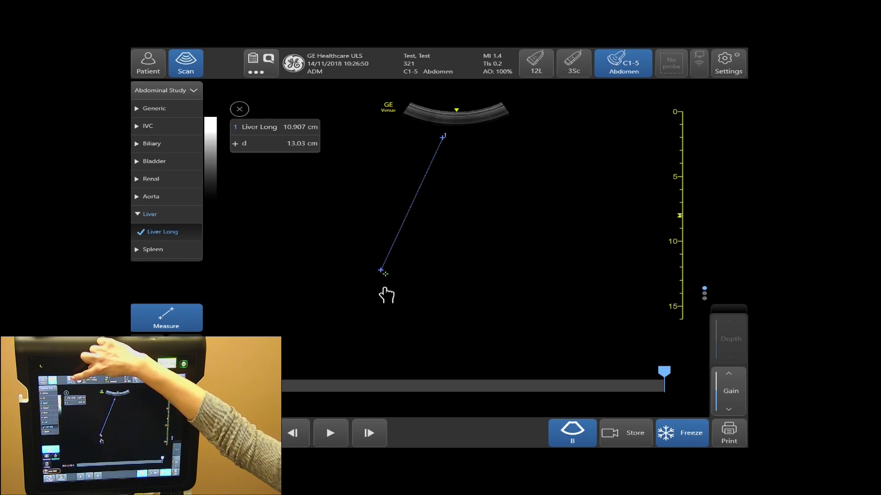
Open the 2D Measurements worksheet from the '...' menu to see Liver Long at 10.907 cm
{"action": "left_click", "coordinate": [261, 63]}
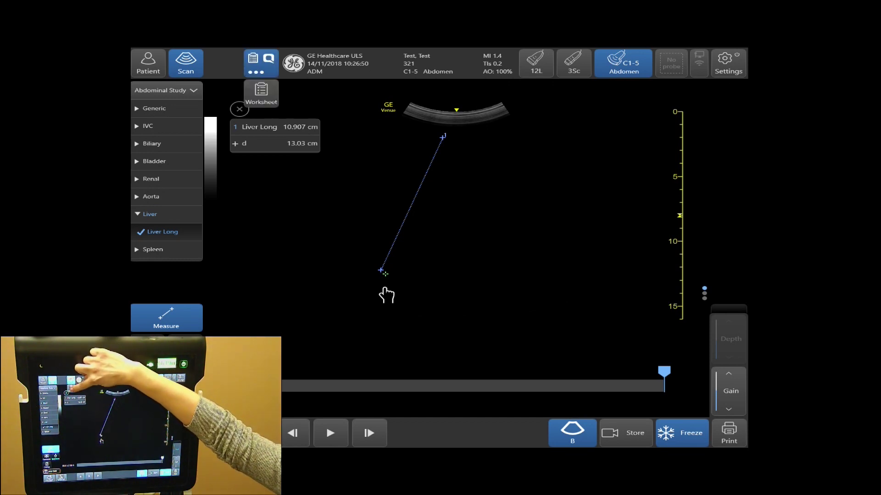
{"action": "left_click", "coordinate": [261, 94]}
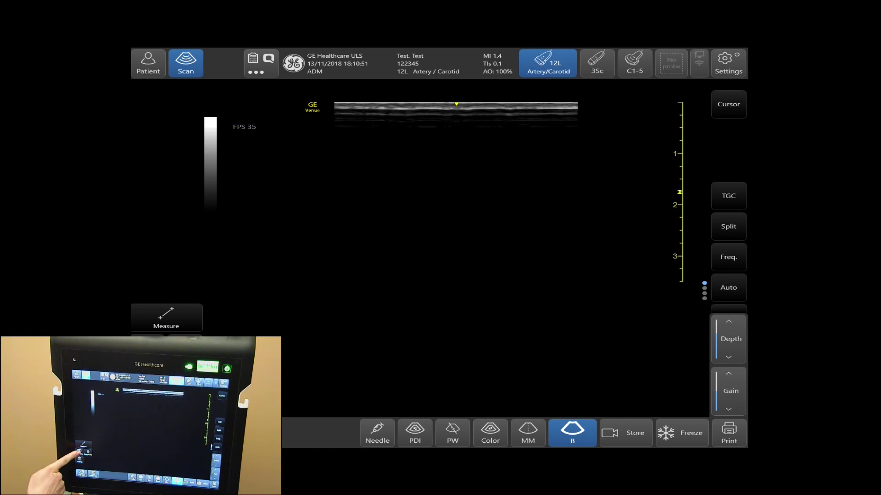
Annotate the carotid image with 'Right Artery tran' and move the label to the lower left
{"action": "left_click", "coordinate": [148, 342]}
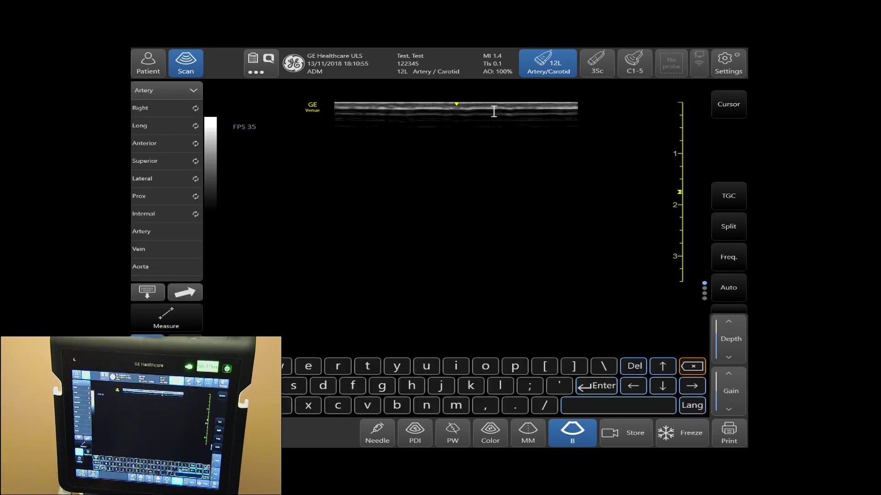
{"action": "left_click", "coordinate": [141, 108]}
{"action": "left_click", "coordinate": [141, 231]}
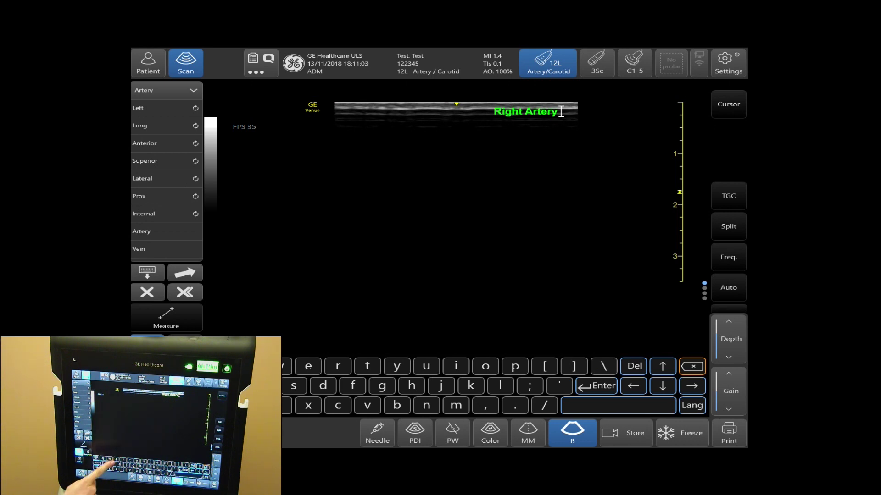
{"action": "type", "text": "tran"}
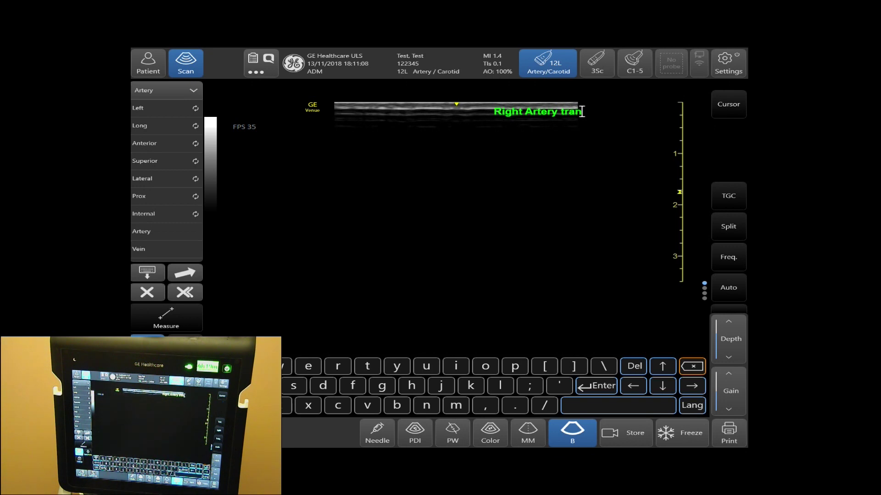
{"action": "mouse_move", "coordinate": [581, 112]}
{"action": "left_mouse_down"}
{"action": "mouse_move", "coordinate": [585, 123]}
{"action": "mouse_move", "coordinate": [387, 273]}
{"action": "mouse_move", "coordinate": [354, 316]}
{"action": "mouse_move", "coordinate": [390, 318]}
{"action": "left_mouse_up"}
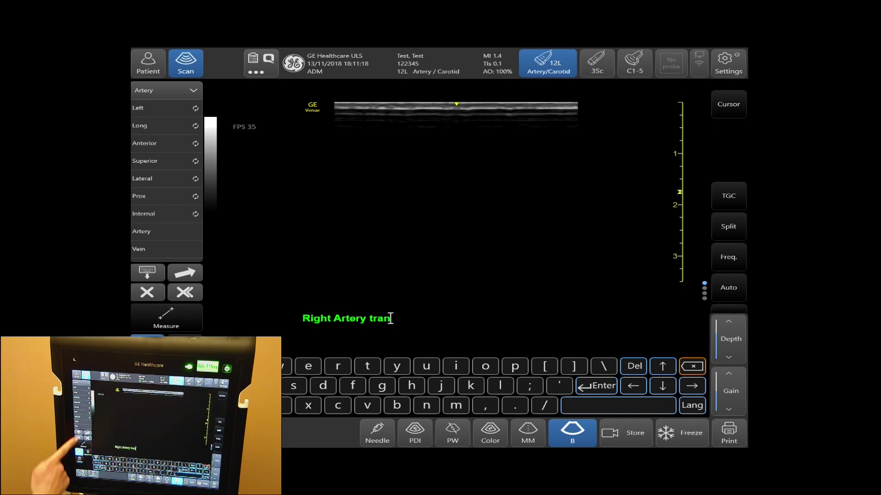
Place an arrow mid-image, delete it, then clear the 'Right Artery tran' label too
{"action": "left_click", "coordinate": [185, 272]}
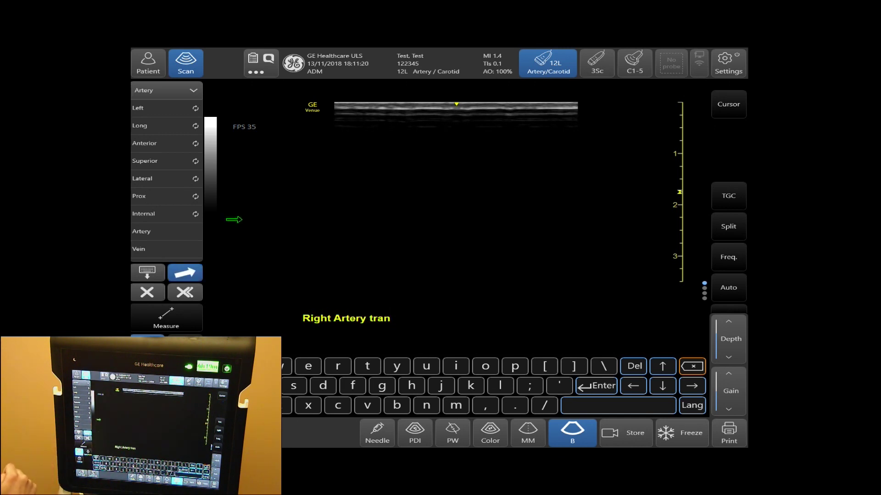
{"action": "mouse_move", "coordinate": [234, 220]}
{"action": "left_mouse_down"}
{"action": "mouse_move", "coordinate": [285, 250]}
{"action": "mouse_move", "coordinate": [449, 253]}
{"action": "mouse_move", "coordinate": [505, 224]}
{"action": "mouse_move", "coordinate": [451, 206]}
{"action": "mouse_move", "coordinate": [454, 190]}
{"action": "left_mouse_up"}
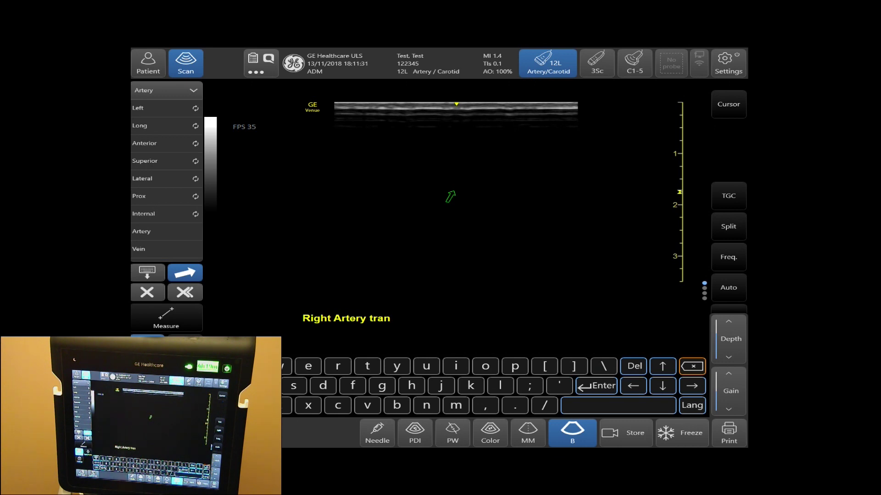
{"action": "left_click", "coordinate": [147, 292]}
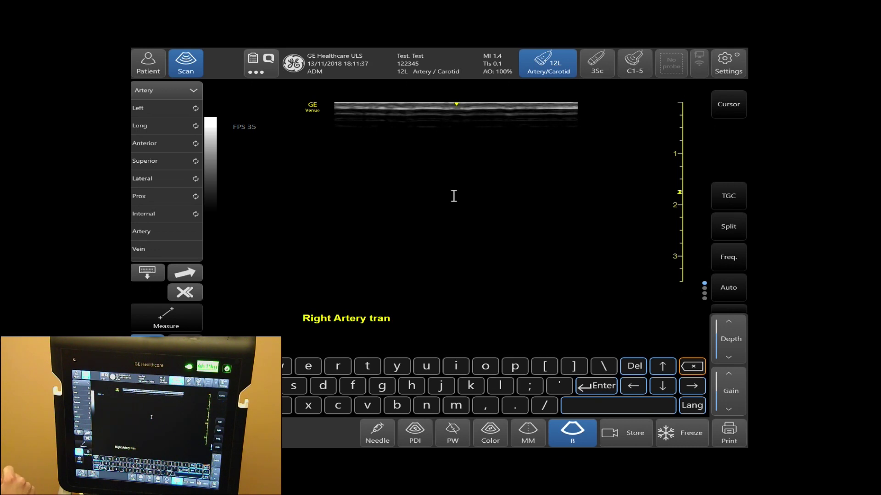
{"action": "left_click", "coordinate": [185, 293]}
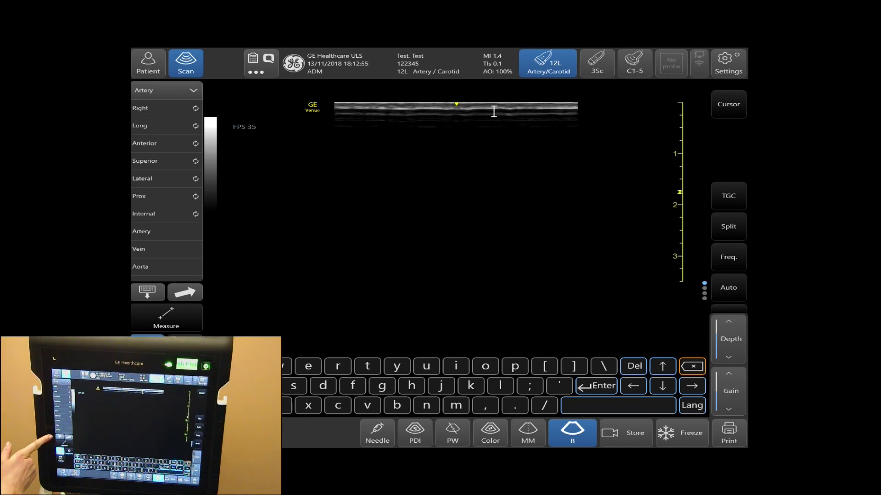
Hide the on-screen keyboard and show the Abdominal annotation label list
{"action": "left_click", "coordinate": [148, 292]}
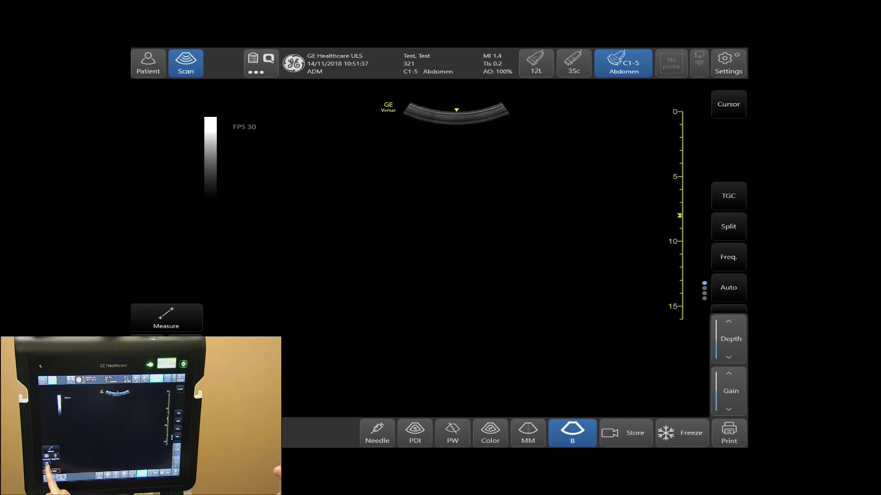
{"action": "left_click", "coordinate": [163, 389]}
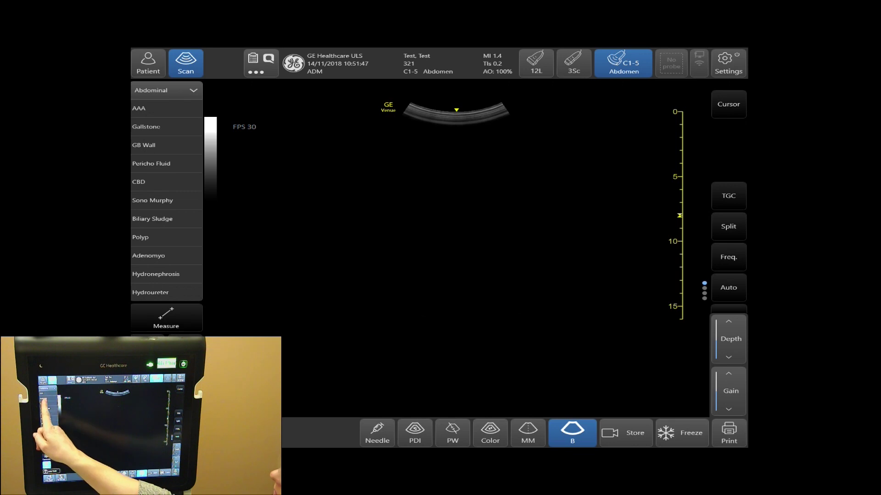
Add a 'Gallstone, Multiple' label and drag it down-left into the abdominal image
{"action": "left_click", "coordinate": [146, 126]}
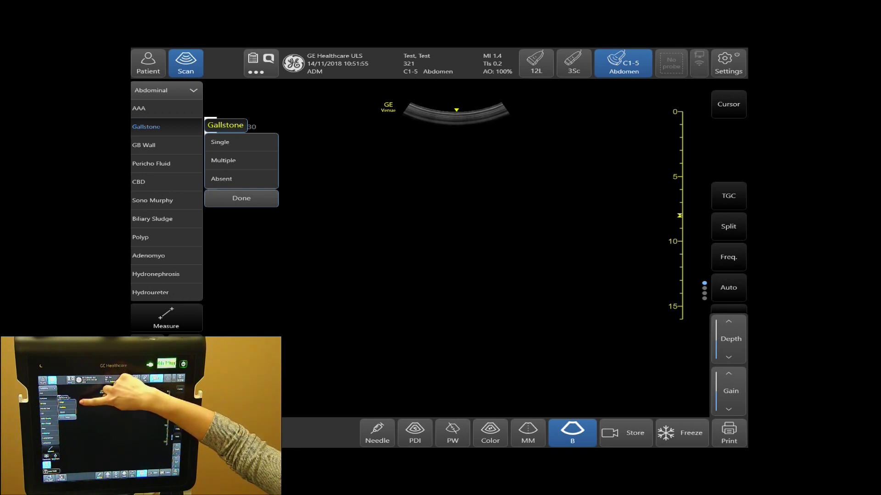
{"action": "left_click", "coordinate": [223, 160]}
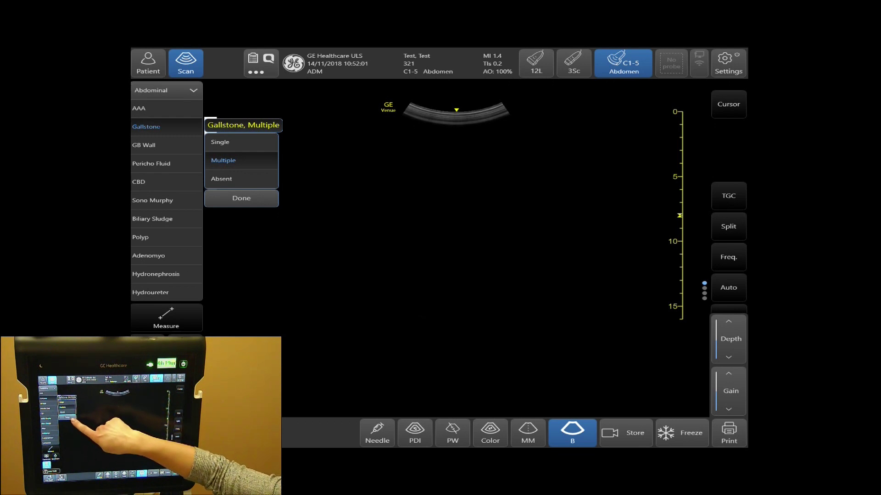
{"action": "left_click", "coordinate": [241, 198]}
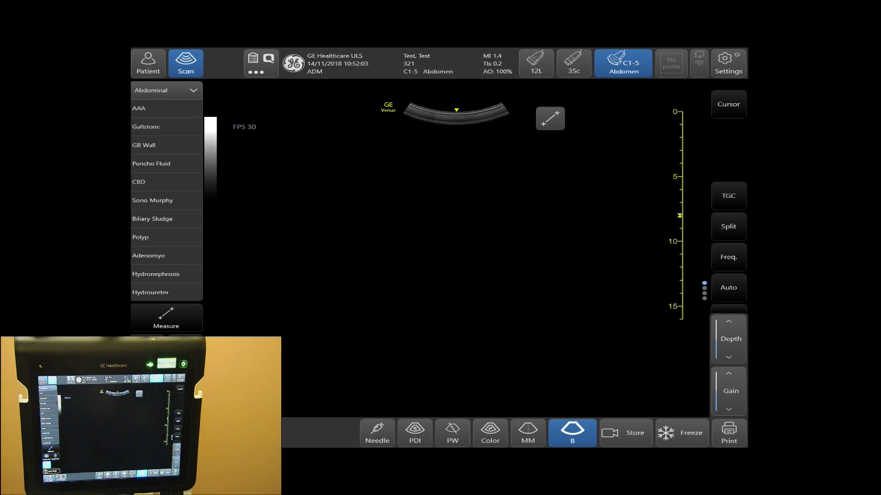
{"action": "left_click", "coordinate": [550, 119]}
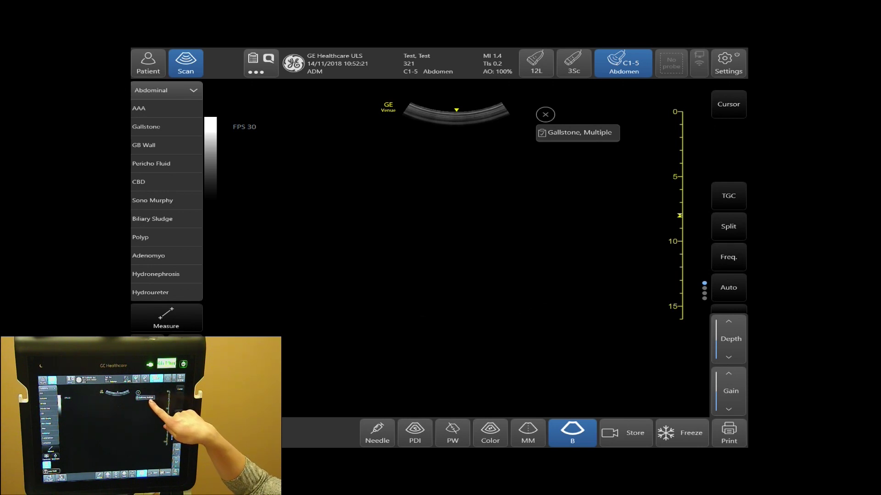
{"action": "left_click", "coordinate": [598, 133]}
{"action": "left_click", "coordinate": [592, 207]}
{"action": "mouse_move", "coordinate": [582, 136]}
{"action": "left_mouse_down"}
{"action": "mouse_move", "coordinate": [573, 280]}
{"action": "mouse_move", "coordinate": [279, 277]}
{"action": "mouse_move", "coordinate": [292, 193]}
{"action": "left_mouse_up"}
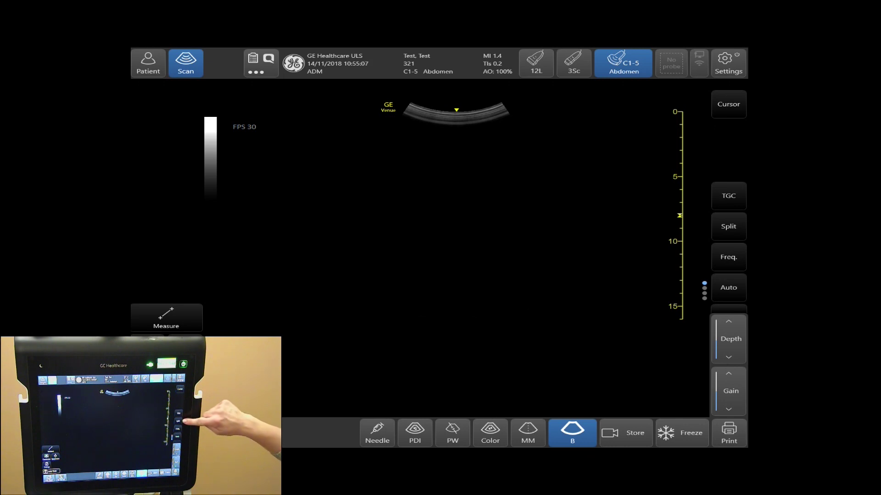
Flip the abdominal image left to right and display the PW Doppler cursor line
{"action": "left_click_drag", "start_coordinate": [729, 276], "coordinate": [729, 138]}
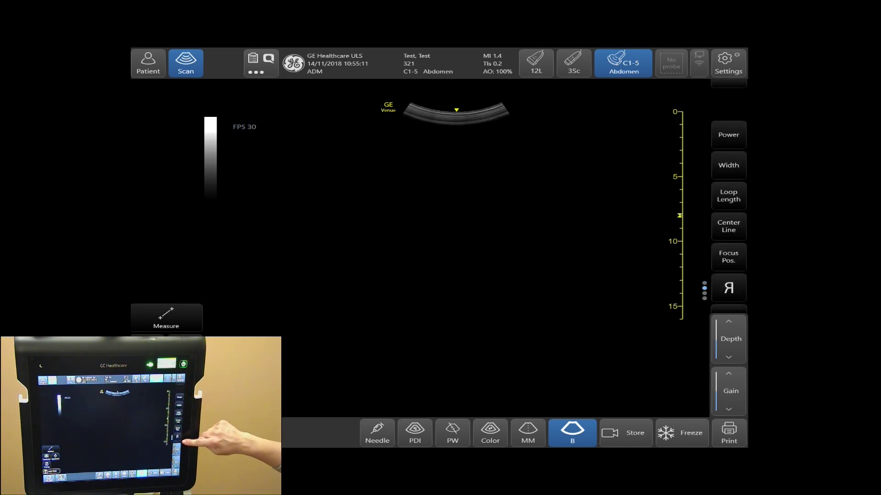
{"action": "left_click", "coordinate": [728, 287]}
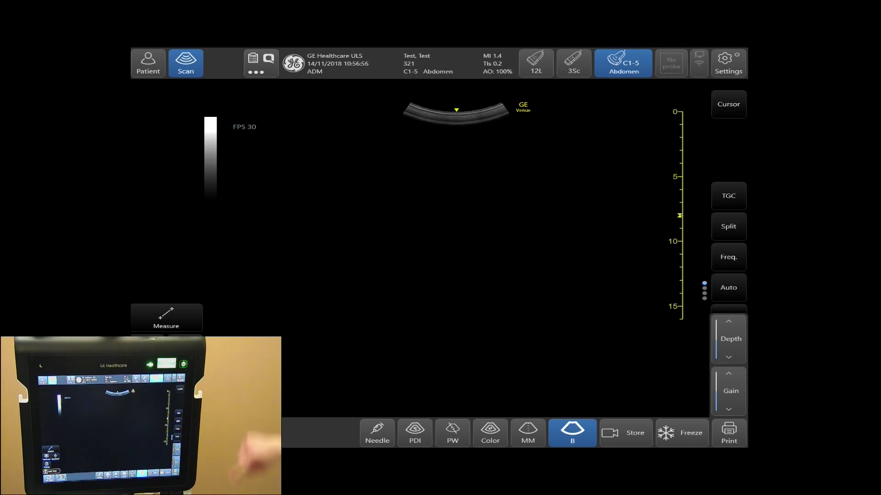
{"action": "left_click", "coordinate": [728, 104]}
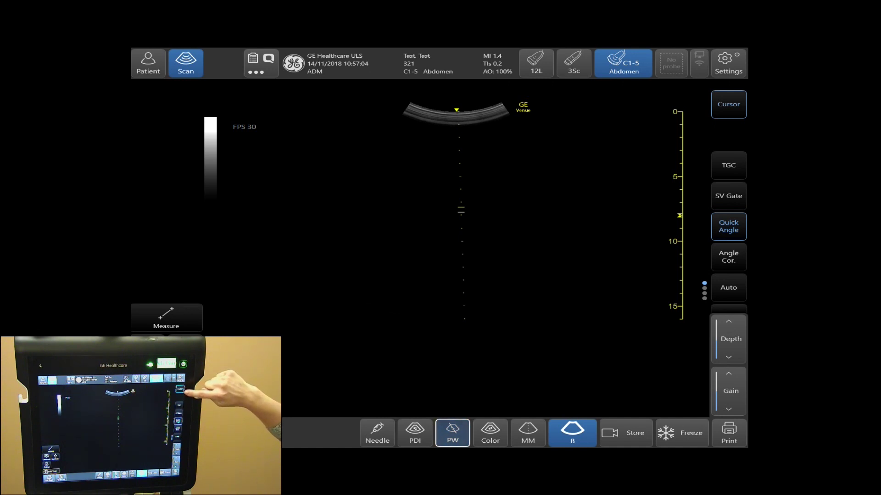
Drag the PW Doppler line and sample gate to angle them left
{"action": "left_click_drag", "start_coordinate": [460, 210], "coordinate": [436, 189]}
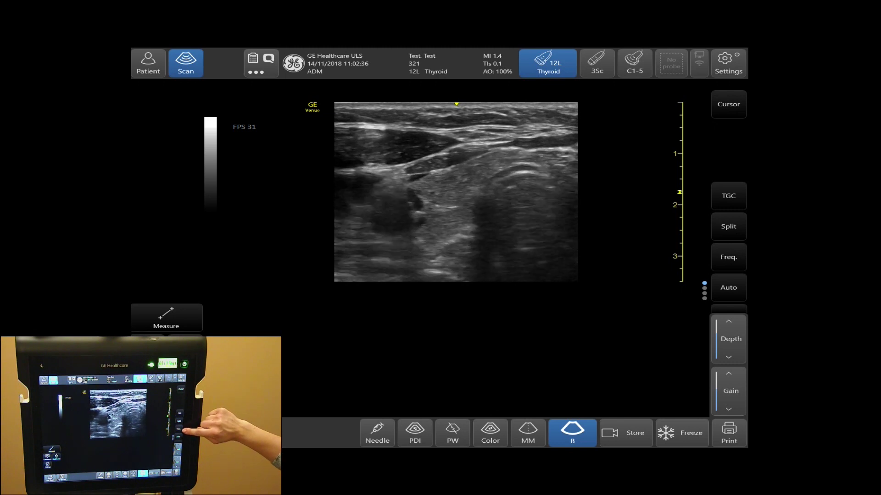
Switch the 12L thyroid scan to Split for two side-by-side B-mode images
{"action": "left_click", "coordinate": [728, 226]}
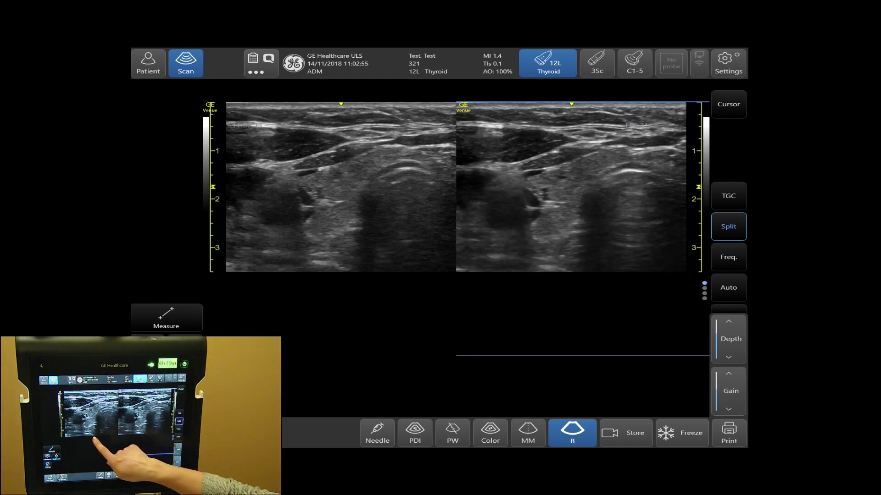
Activate the left split image, then freeze and unfreeze the thyroid scan
{"action": "left_click", "coordinate": [341, 187]}
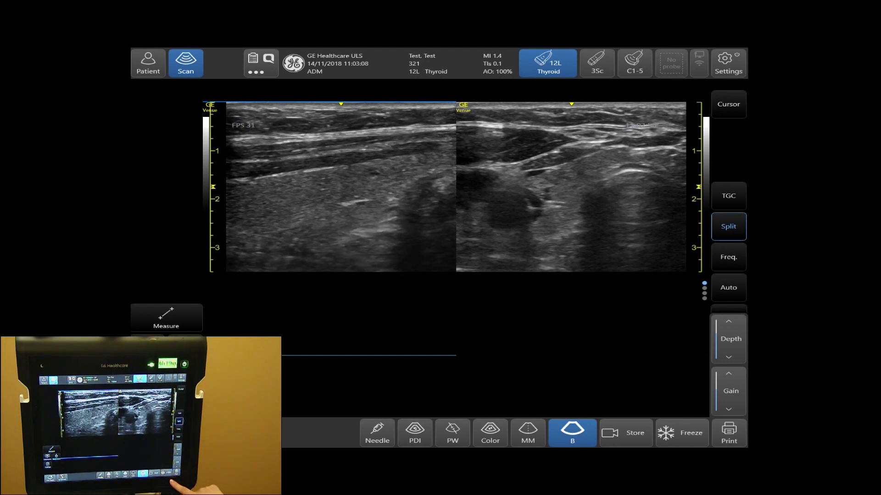
{"action": "left_click", "coordinate": [682, 433]}
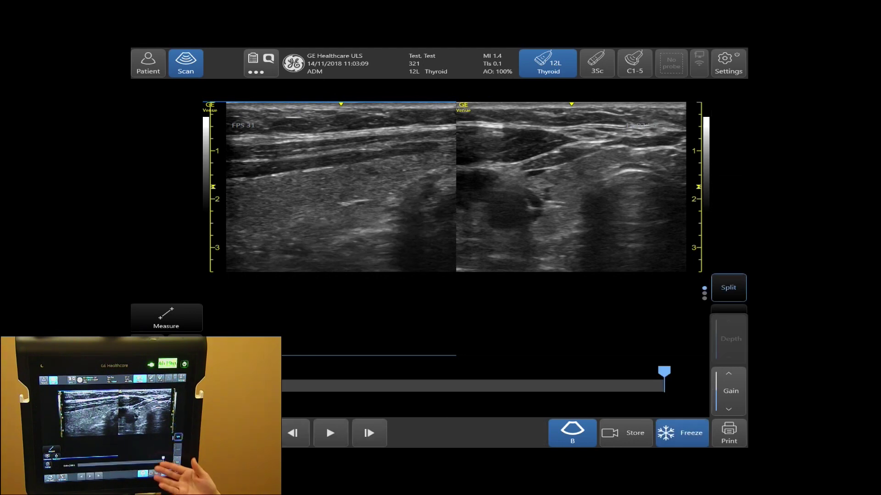
{"action": "left_click", "coordinate": [681, 433]}
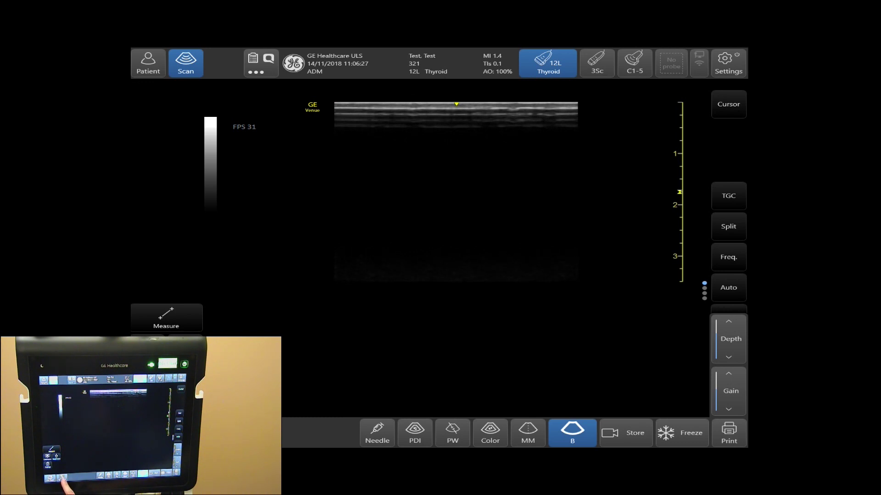
Expand the image to full screen, then show and hide the dotted centre line
{"action": "left_click", "coordinate": [227, 433]}
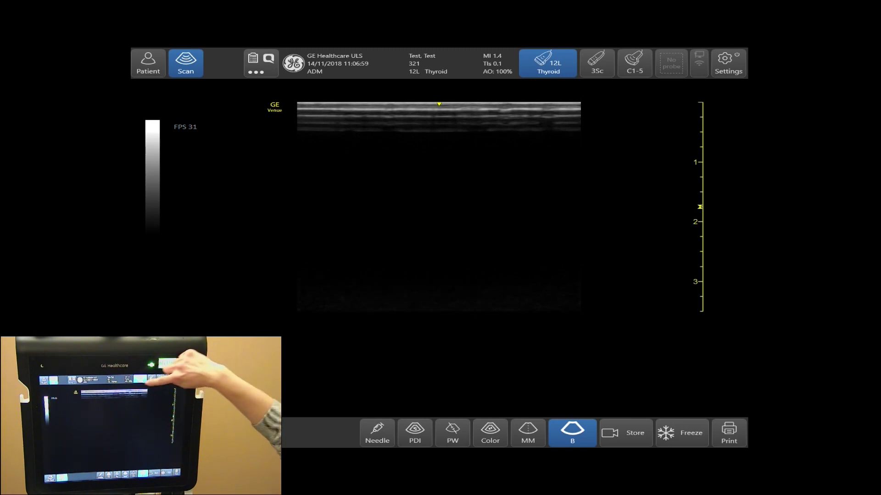
{"action": "left_click", "coordinate": [439, 104]}
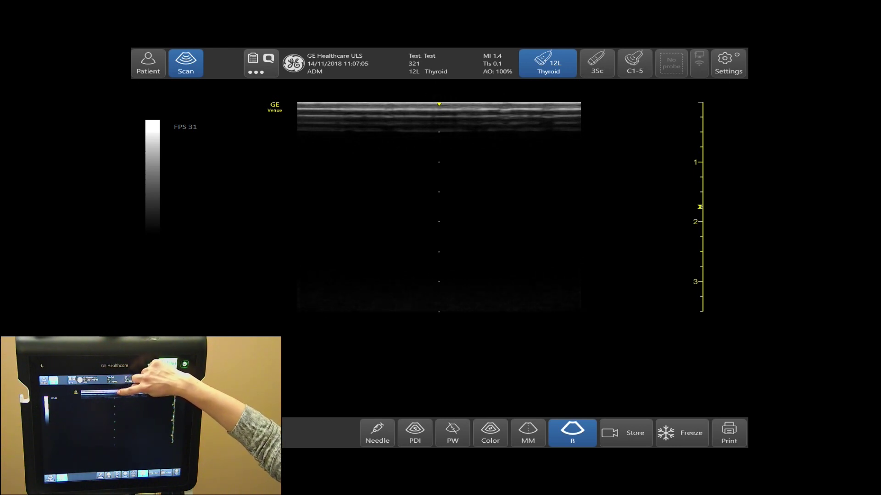
{"action": "left_click", "coordinate": [439, 104]}
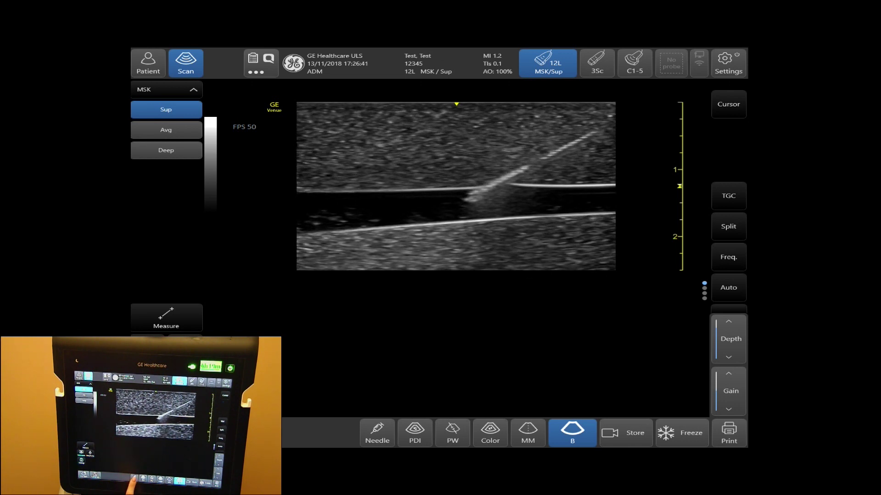
Switch on Needle mode with the Thick setting, adding a dotted needle guide line
{"action": "left_click", "coordinate": [377, 433]}
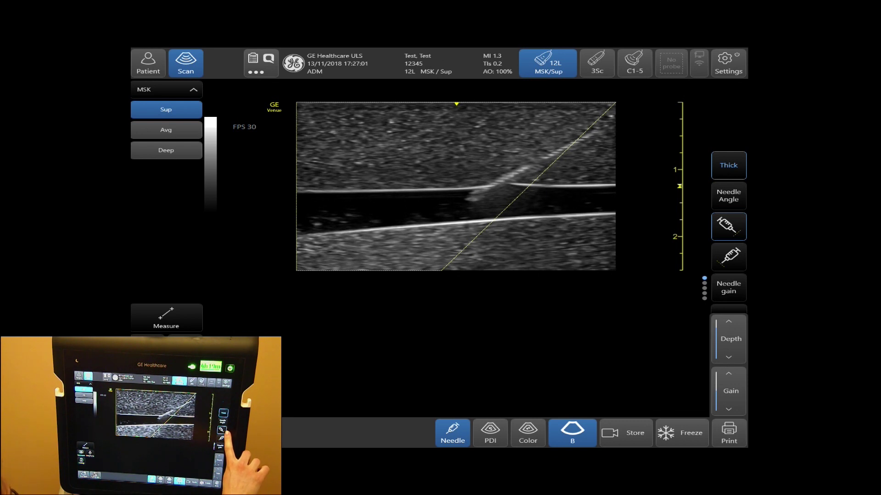
Reverse the needle guide direction and change the needle guide line's angle
{"action": "left_click", "coordinate": [728, 256]}
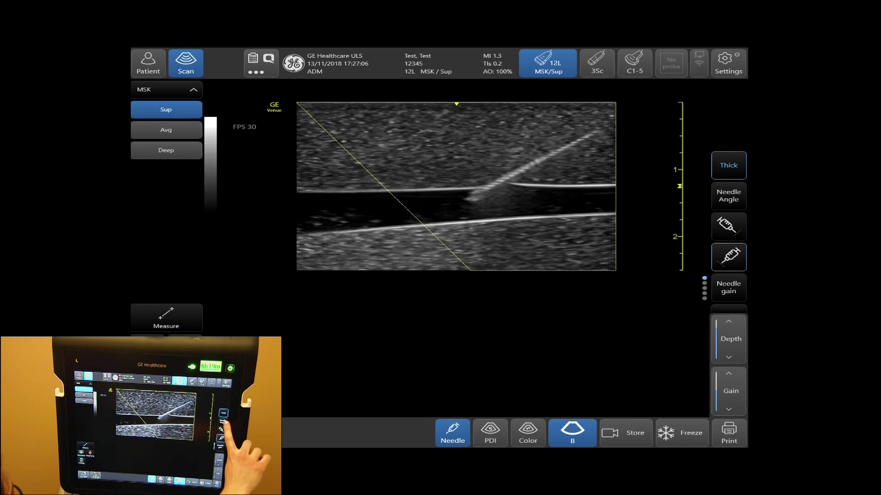
{"action": "left_click", "coordinate": [728, 196]}
{"action": "mouse_move", "coordinate": [683, 229]}
{"action": "left_mouse_down"}
{"action": "mouse_move", "coordinate": [684, 210]}
{"action": "mouse_move", "coordinate": [683, 245]}
{"action": "mouse_move", "coordinate": [684, 228]}
{"action": "left_mouse_up"}
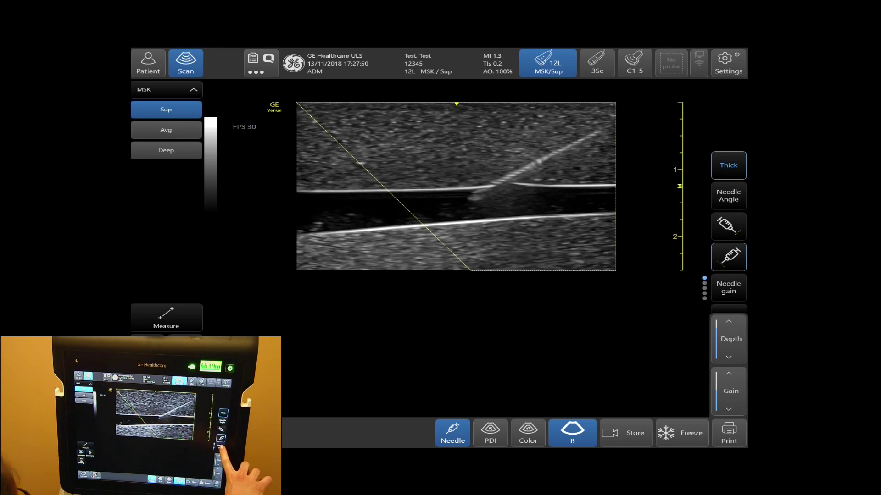
Raise needle gain to 70 and toggle Thick needle enhancement off and back on
{"action": "left_click", "coordinate": [729, 287]}
{"action": "mouse_move", "coordinate": [684, 338]}
{"action": "left_mouse_down"}
{"action": "mouse_move", "coordinate": [684, 308]}
{"action": "mouse_move", "coordinate": [683, 347]}
{"action": "mouse_move", "coordinate": [684, 331]}
{"action": "left_mouse_up"}
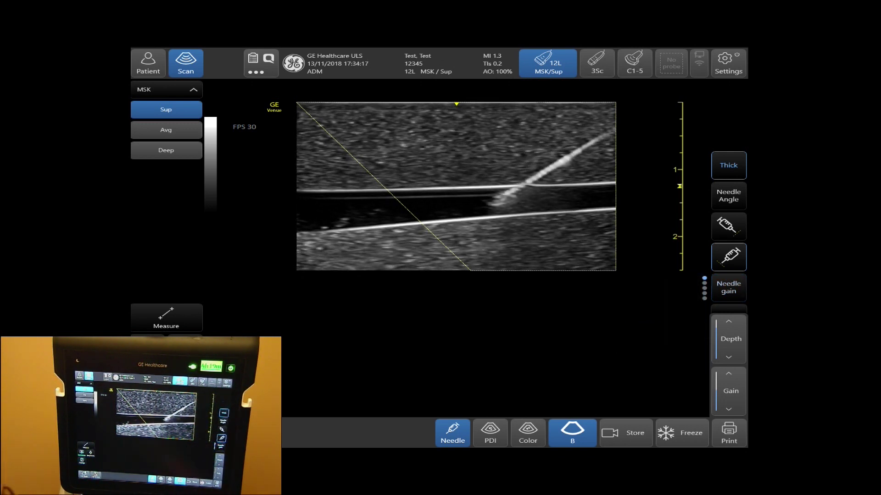
{"action": "left_click", "coordinate": [728, 165]}
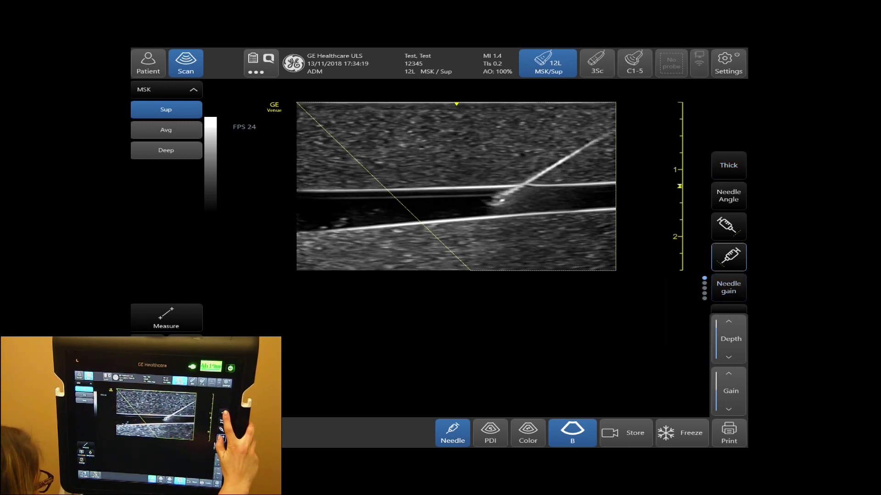
{"action": "left_click", "coordinate": [728, 165]}
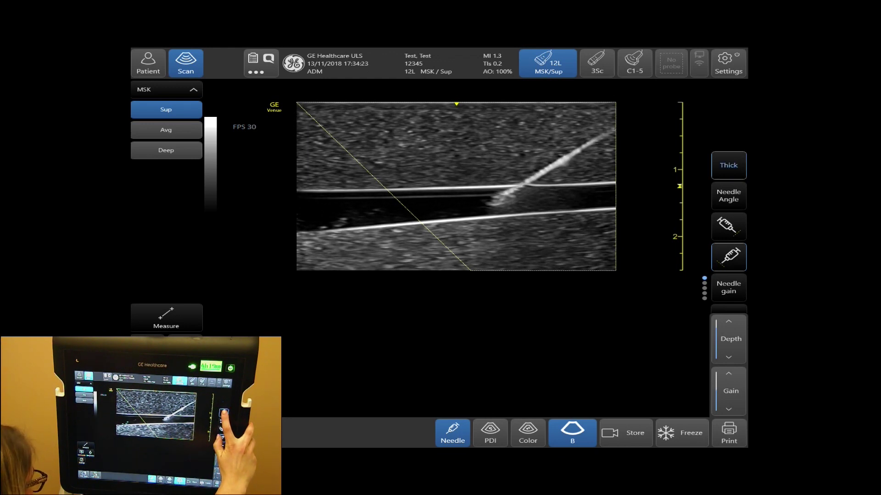